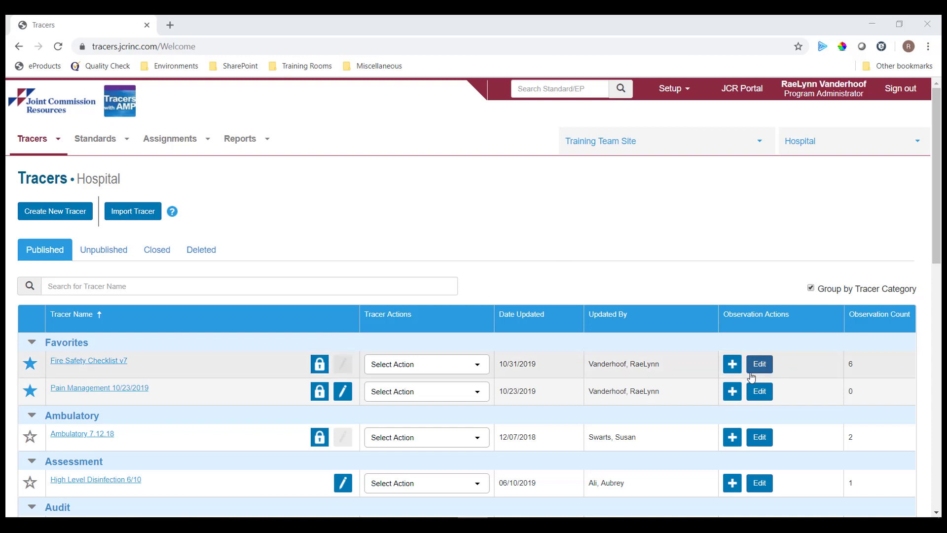
- Start a Fire Safety Checklist v7 observation at Clinical Building 1, department Kitchen 2
{"action": "left_click", "coordinate": [734, 367]}
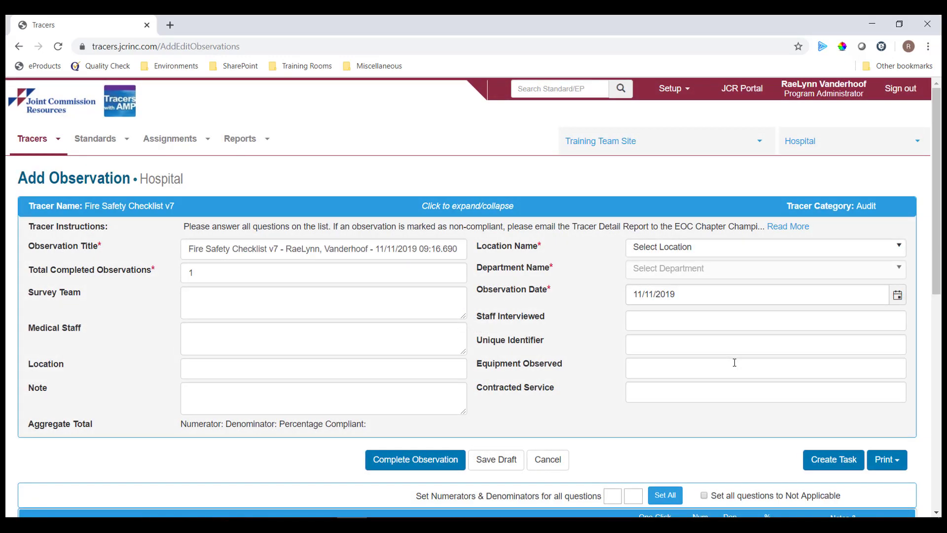
{"action": "left_click", "coordinate": [729, 250]}
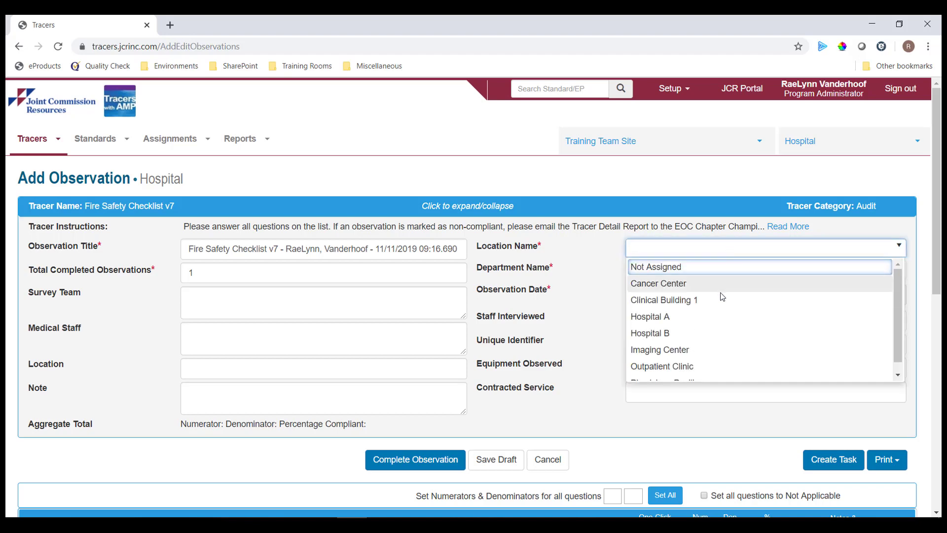
{"action": "left_click", "coordinate": [721, 302]}
{"action": "left_click", "coordinate": [712, 285]}
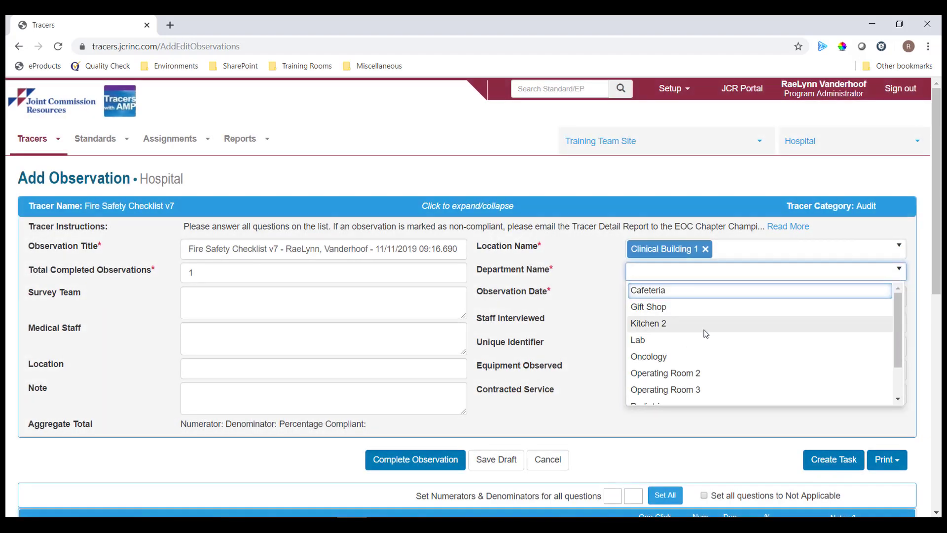
{"action": "left_click", "coordinate": [703, 328]}
{"action": "scroll", "coordinate": [703, 321], "scroll_direction": "down", "scroll_amount": 7}
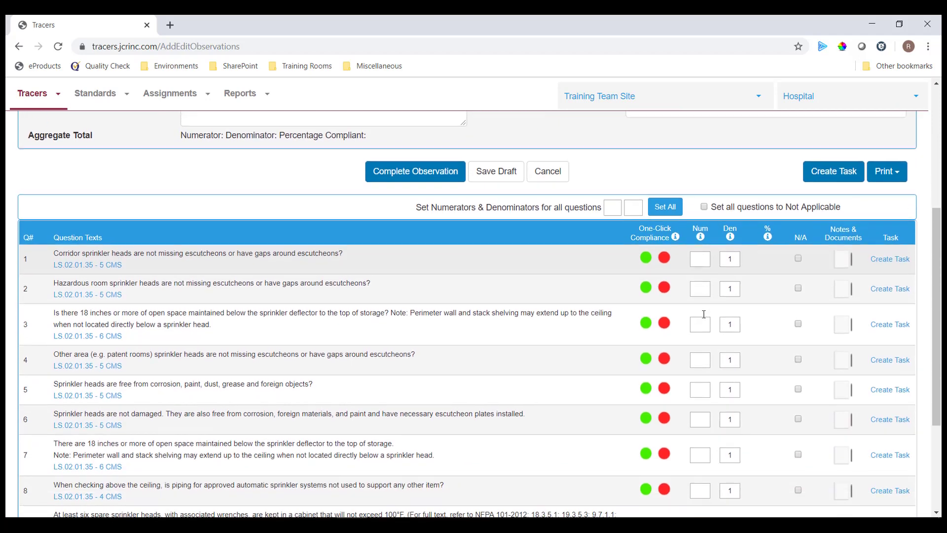
{"action": "scroll", "coordinate": [706, 315], "scroll_direction": "up", "scroll_amount": 1}
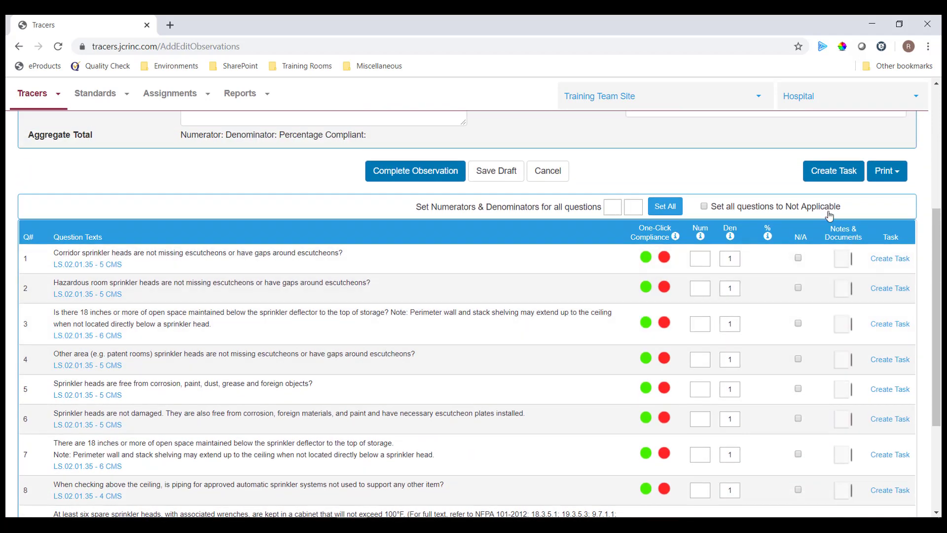
- Create a task named 'Review Policy' due 11/13/2019, and search 'col' for the responsible person
{"action": "left_click", "coordinate": [832, 174]}
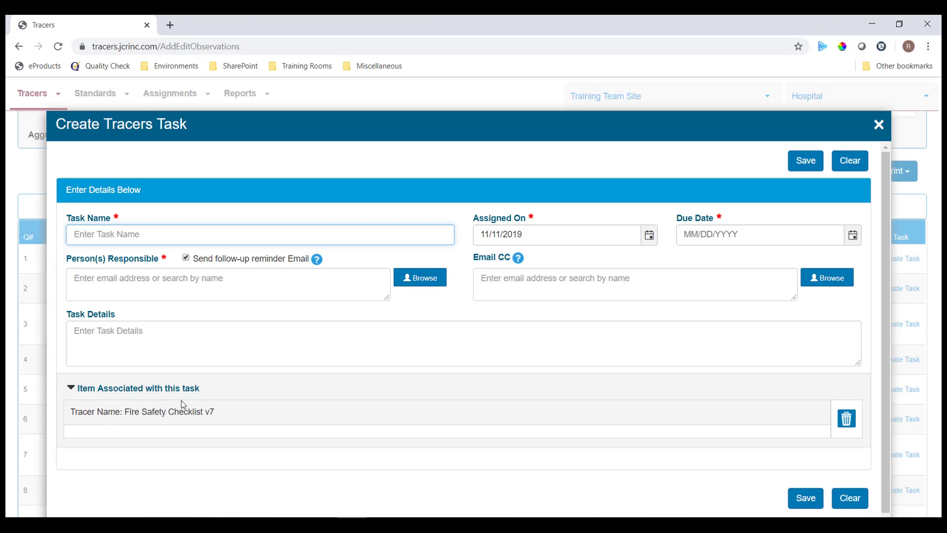
{"action": "type", "text": "Review Policy"}
{"action": "left_click", "coordinate": [853, 236]}
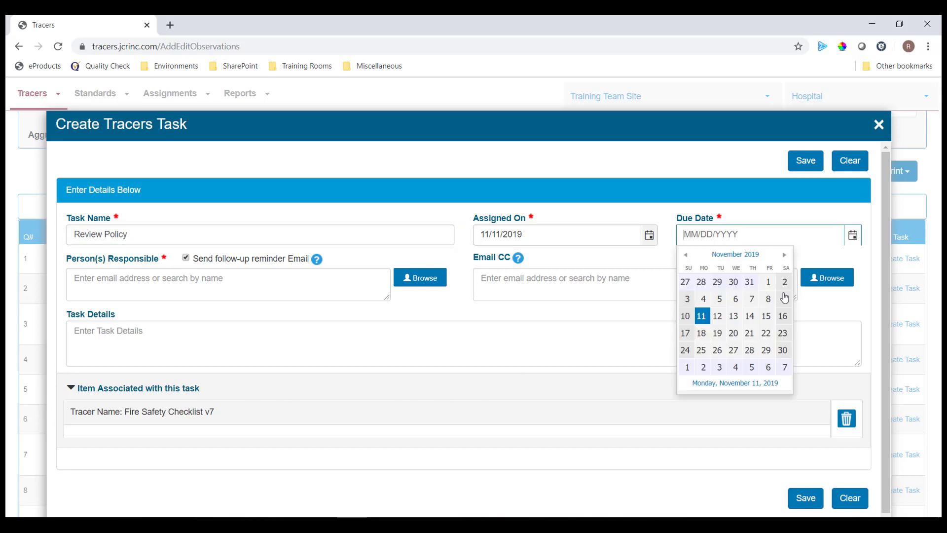
{"action": "left_click", "coordinate": [735, 315]}
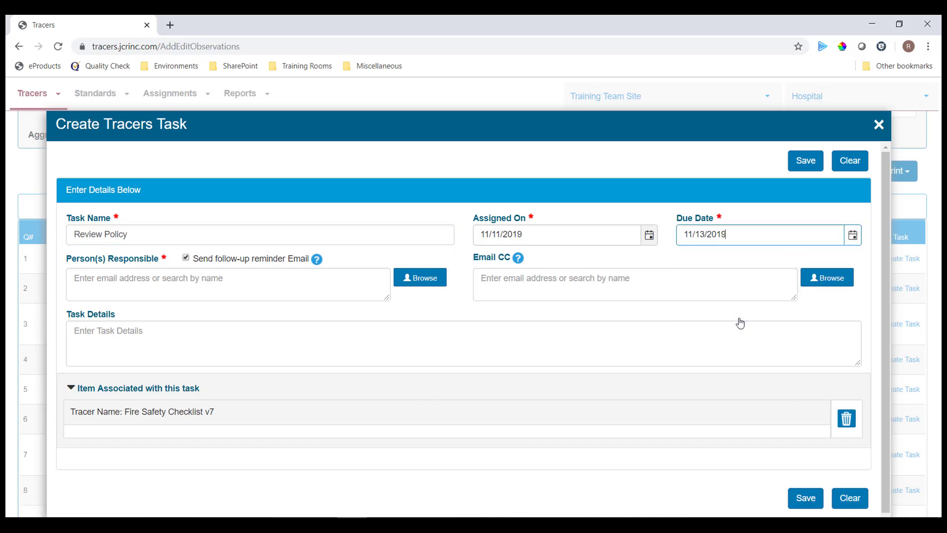
{"action": "left_click", "coordinate": [317, 286]}
{"action": "type", "text": "col"}
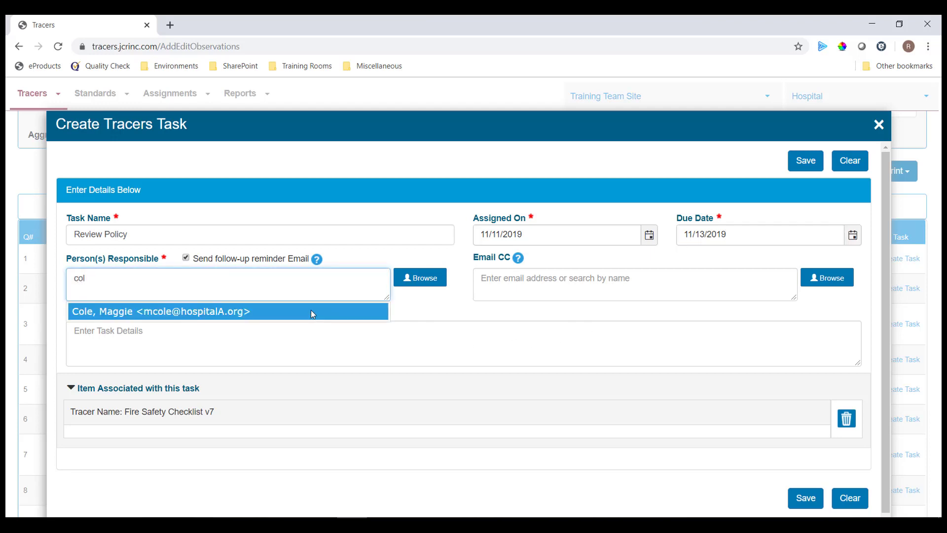
- Add two suggested staff members and one e-mail address as the task's persons responsible
{"action": "left_click", "coordinate": [311, 312]}
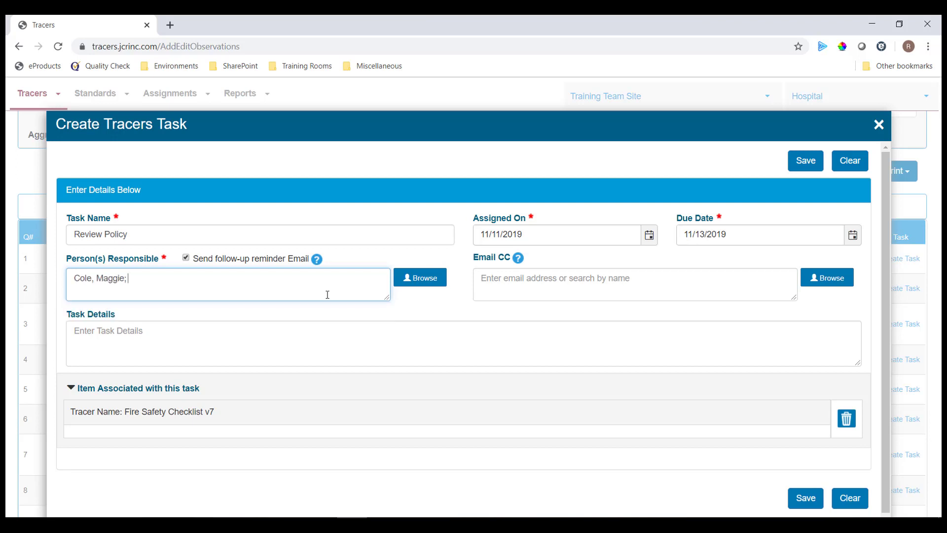
{"action": "type", "text": "sal"}
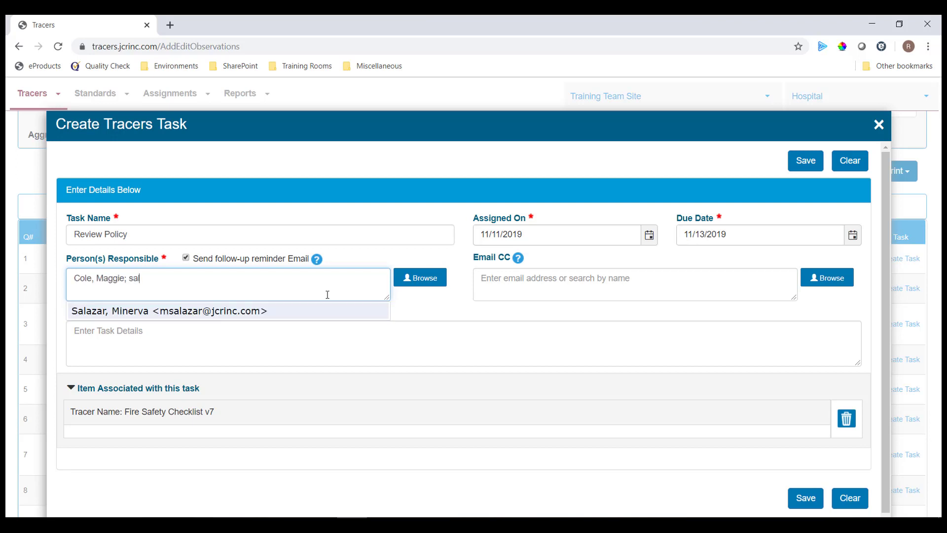
{"action": "left_click", "coordinate": [316, 311]}
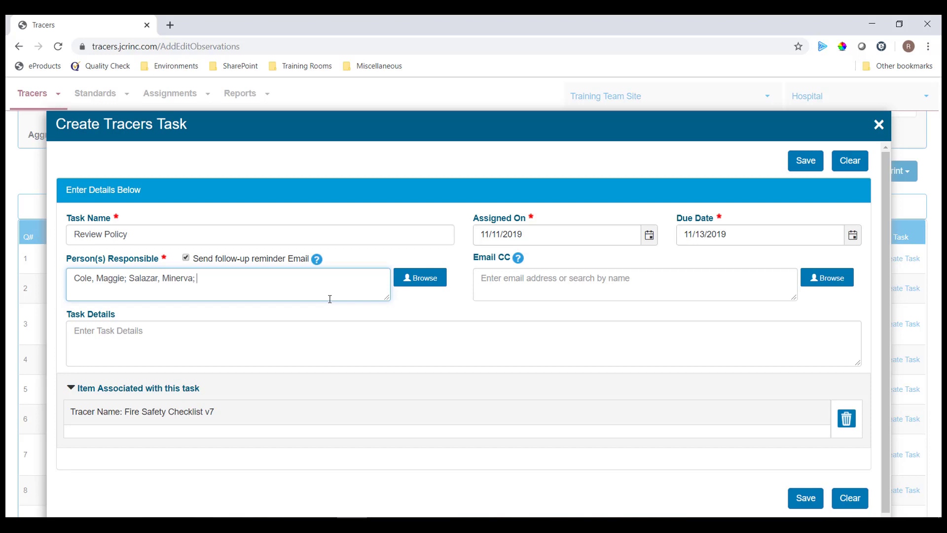
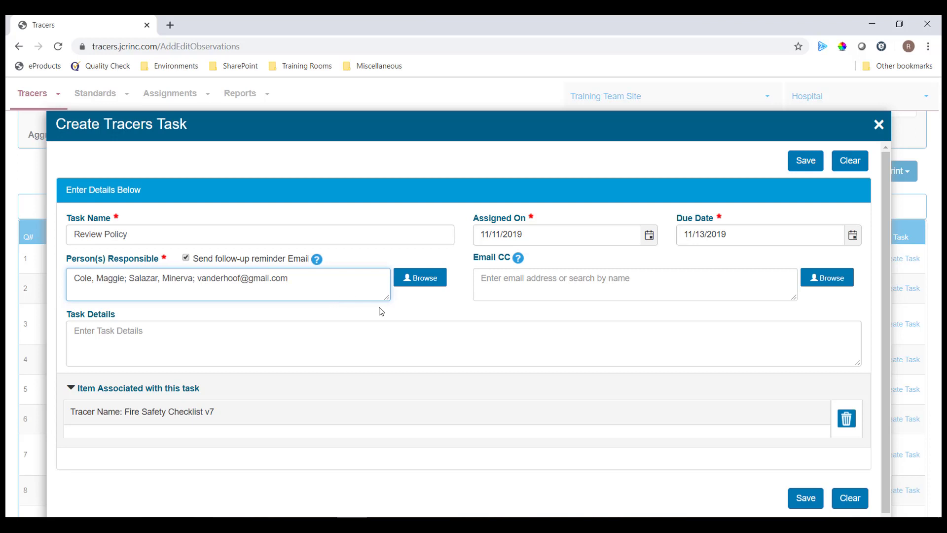
{"action": "left_click", "coordinate": [531, 277]}
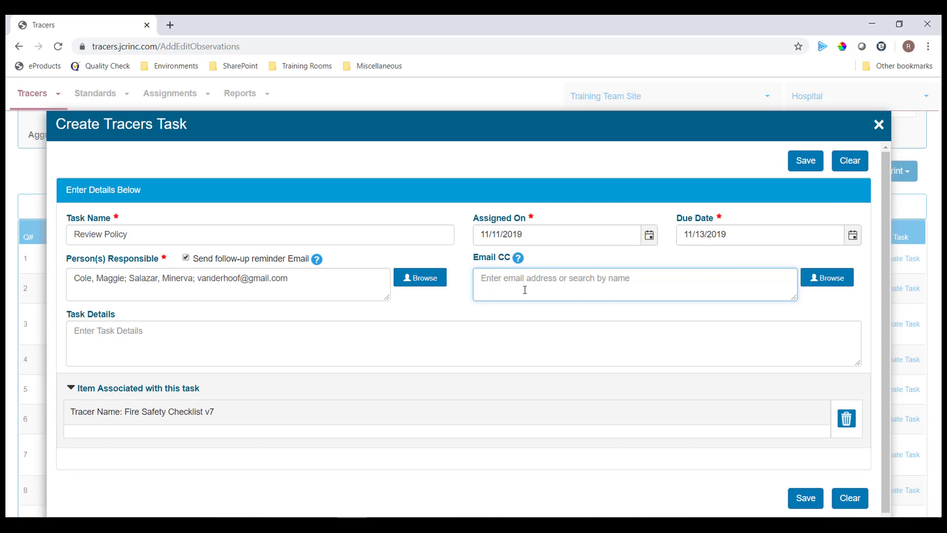
- Enter task details 'Items specific....', save and confirm the task, then close its dialog
{"action": "left_click", "coordinate": [441, 324]}
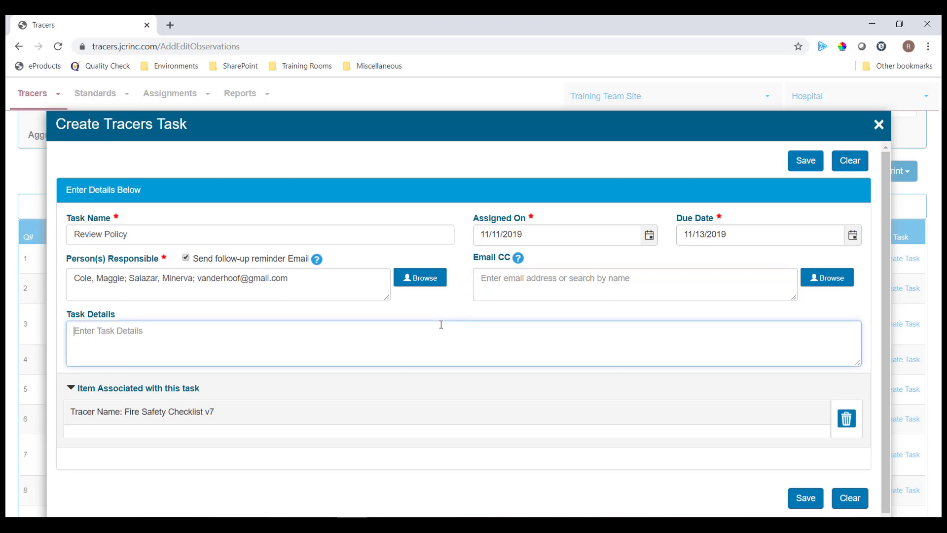
{"action": "type", "text": "Items specific...."}
{"action": "left_click", "coordinate": [805, 499]}
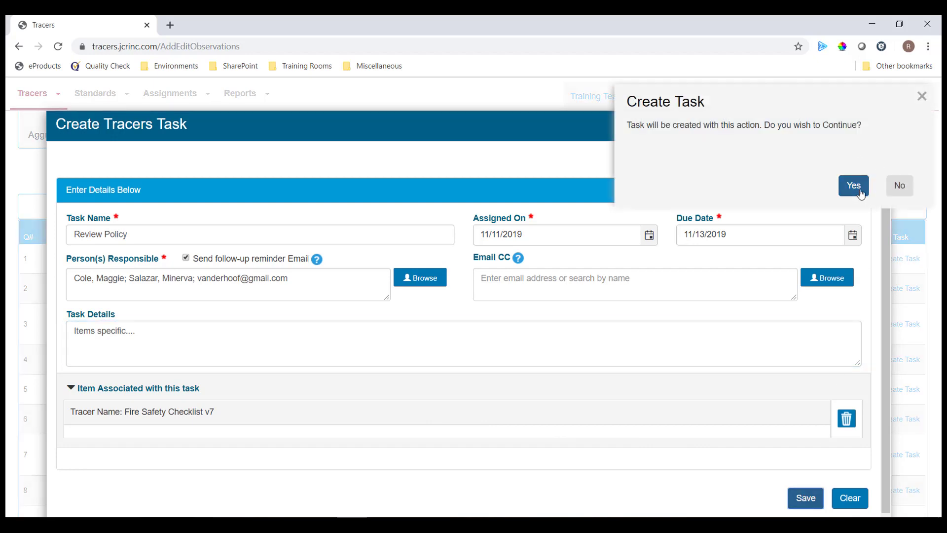
{"action": "left_click", "coordinate": [861, 193]}
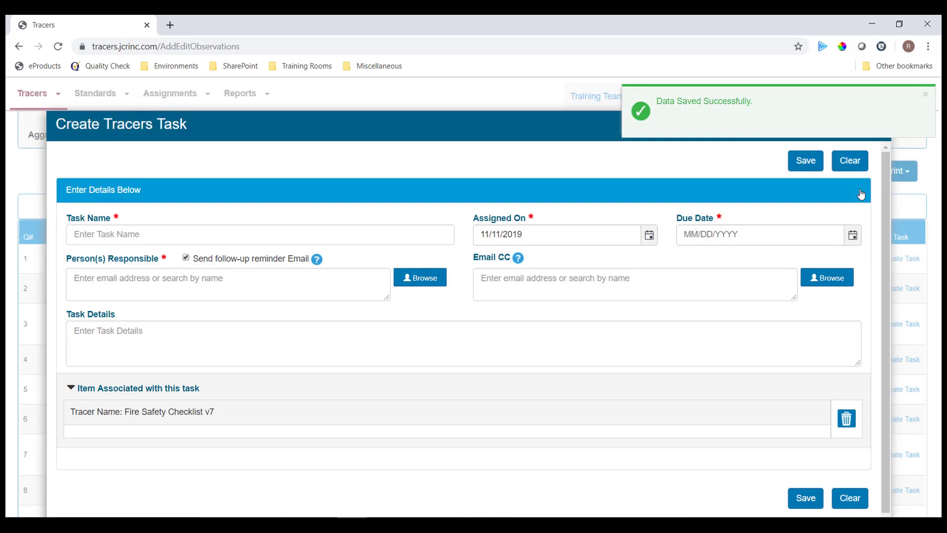
{"action": "left_click", "coordinate": [926, 94]}
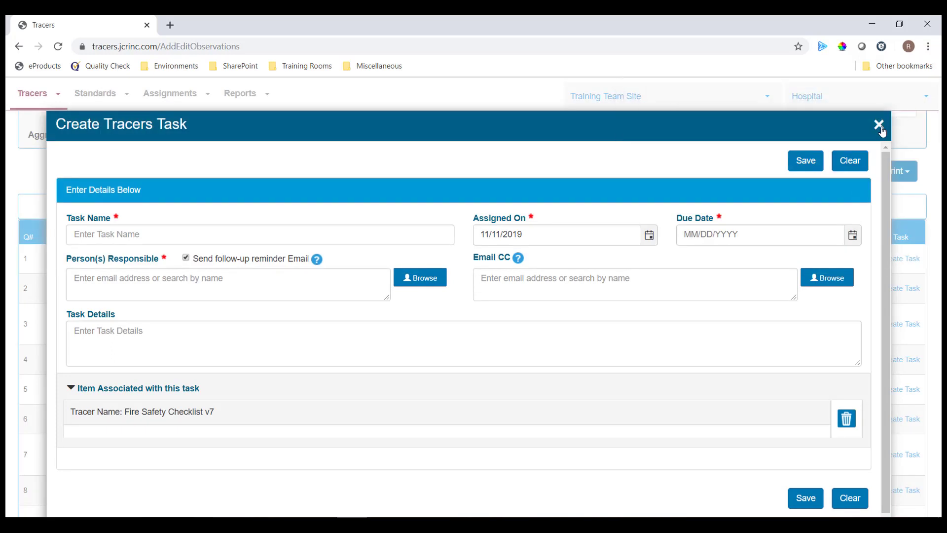
{"action": "left_click", "coordinate": [880, 125]}
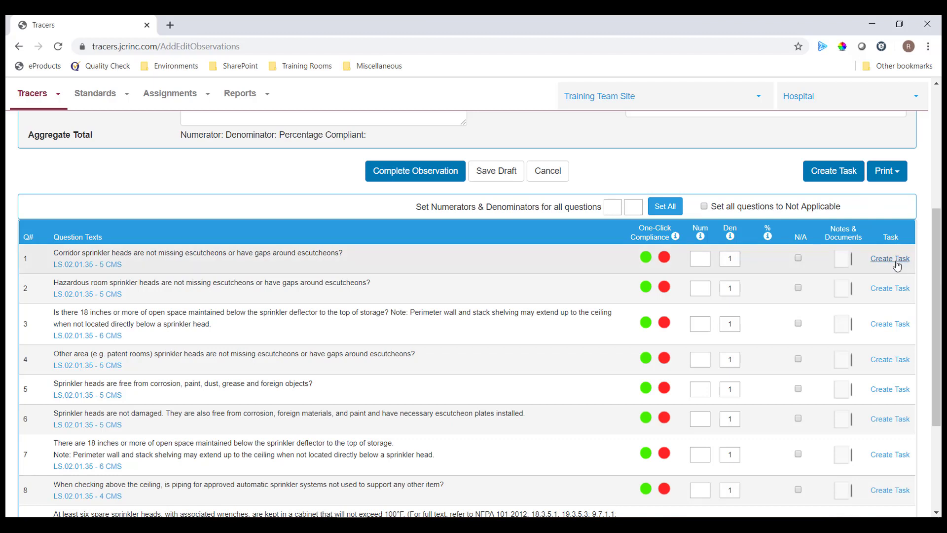
- Mark question 1 non-compliant and save the note 'Notes...' on it
{"action": "left_click", "coordinate": [664, 257]}
{"action": "left_click", "coordinate": [843, 258]}
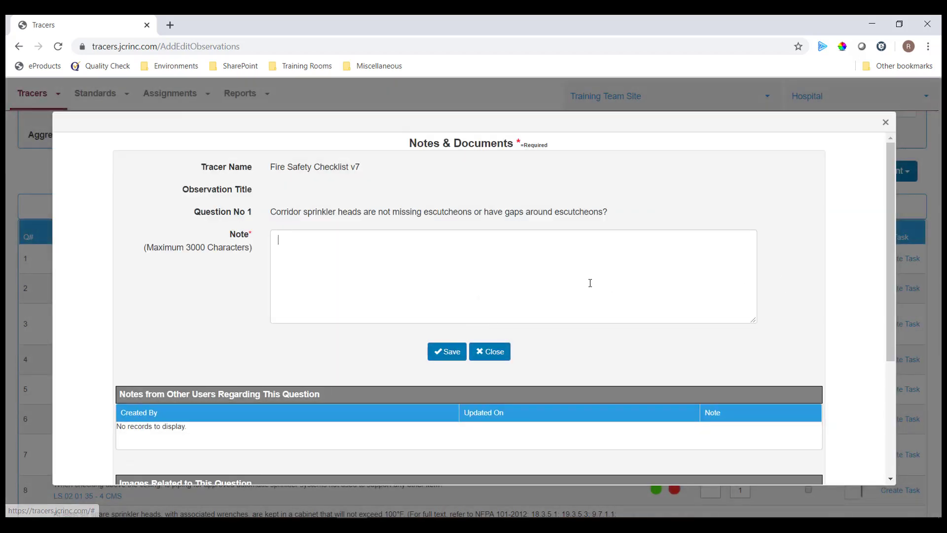
{"action": "type", "text": "Notes."}
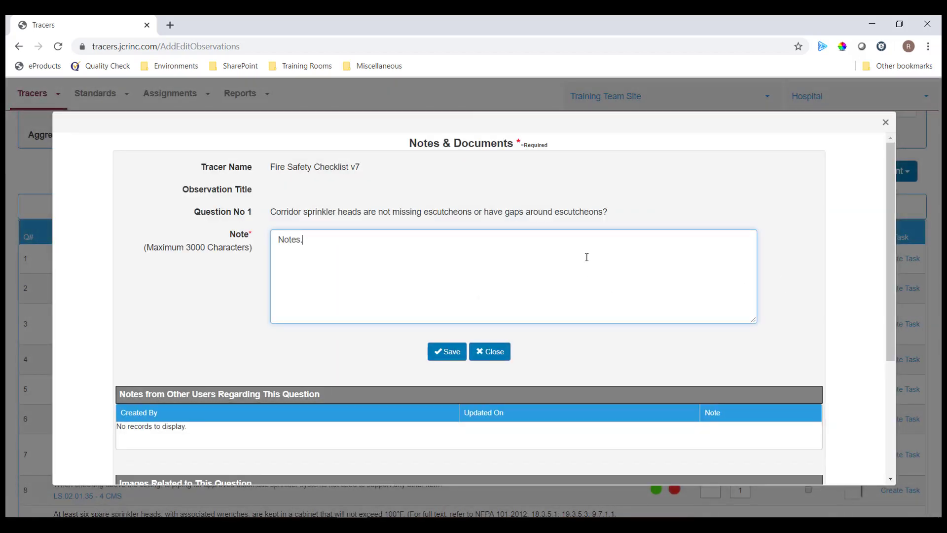
{"action": "type", "text": ".."}
{"action": "left_click", "coordinate": [458, 353]}
{"action": "scroll", "coordinate": [459, 352], "scroll_direction": "down", "scroll_amount": 4}
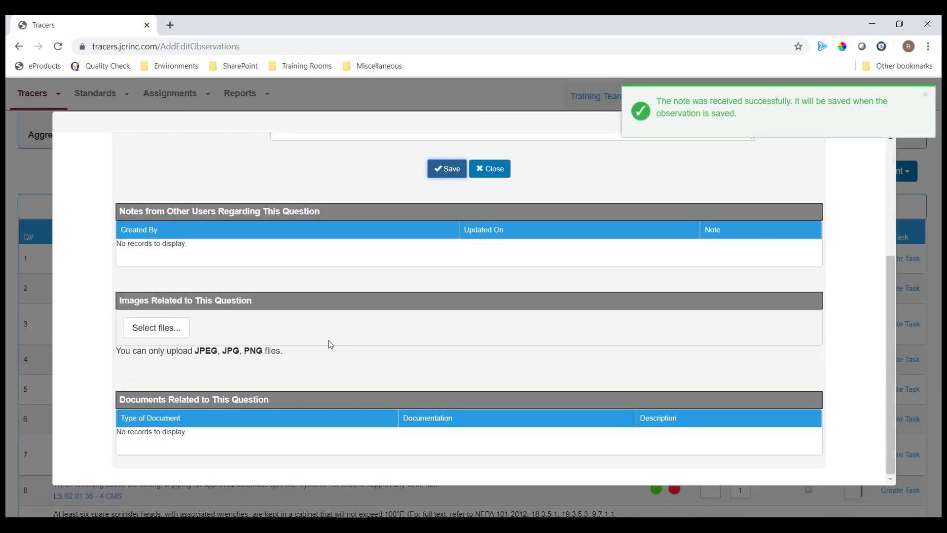
- Attach the Sprinkler Head 2 image from the Pictures folder to question 1
{"action": "left_click", "coordinate": [159, 333]}
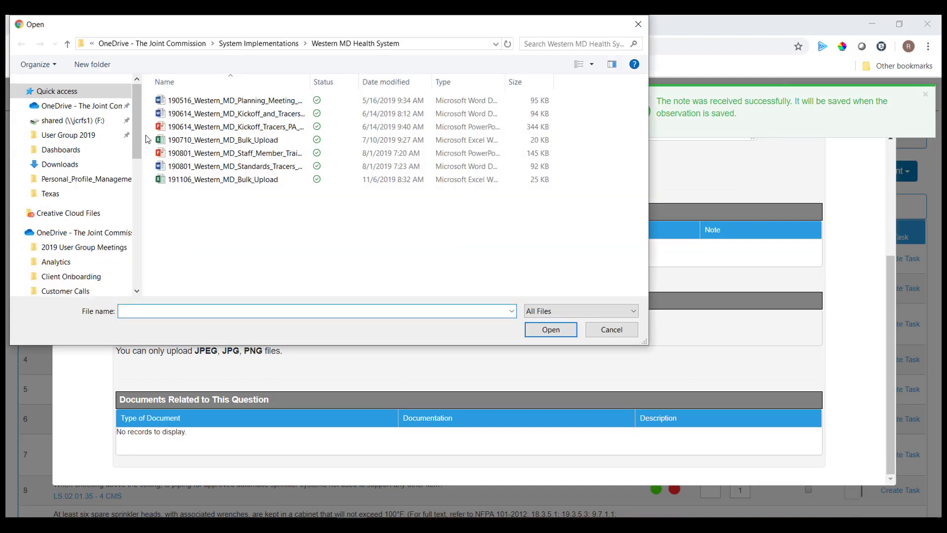
{"action": "left_click_drag", "start_coordinate": [137, 137], "coordinate": [121, 215]}
{"action": "scroll", "coordinate": [123, 219], "scroll_direction": "down", "scroll_amount": 4}
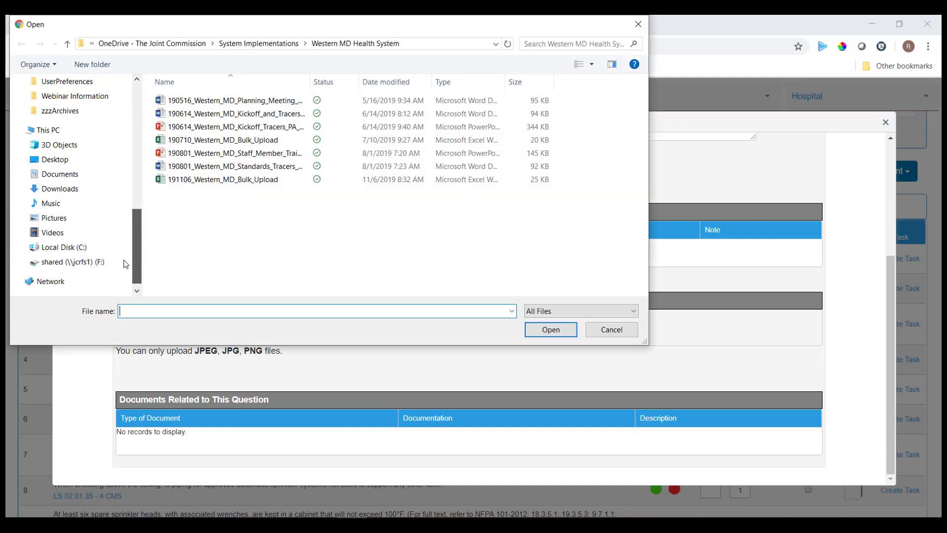
{"action": "left_click", "coordinate": [92, 222]}
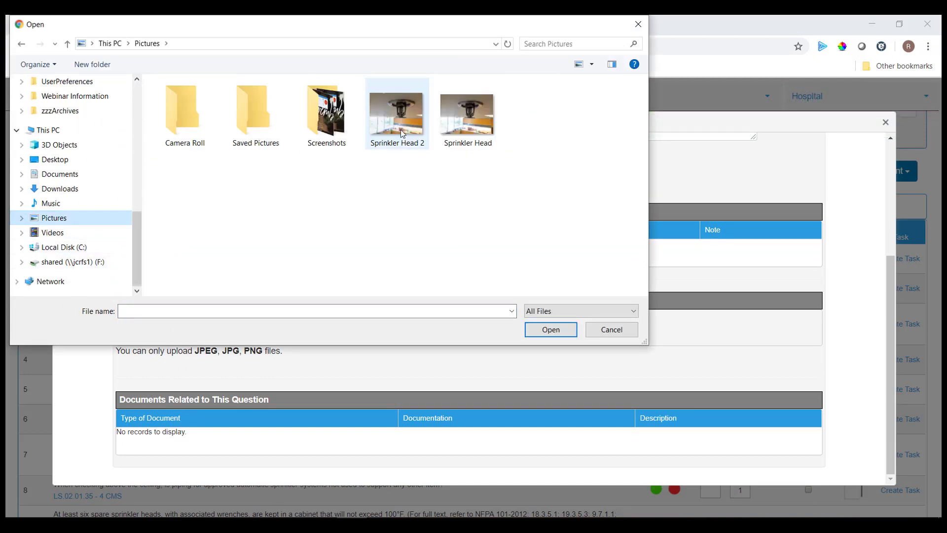
{"action": "left_click", "coordinate": [397, 113]}
{"action": "left_click", "coordinate": [555, 331]}
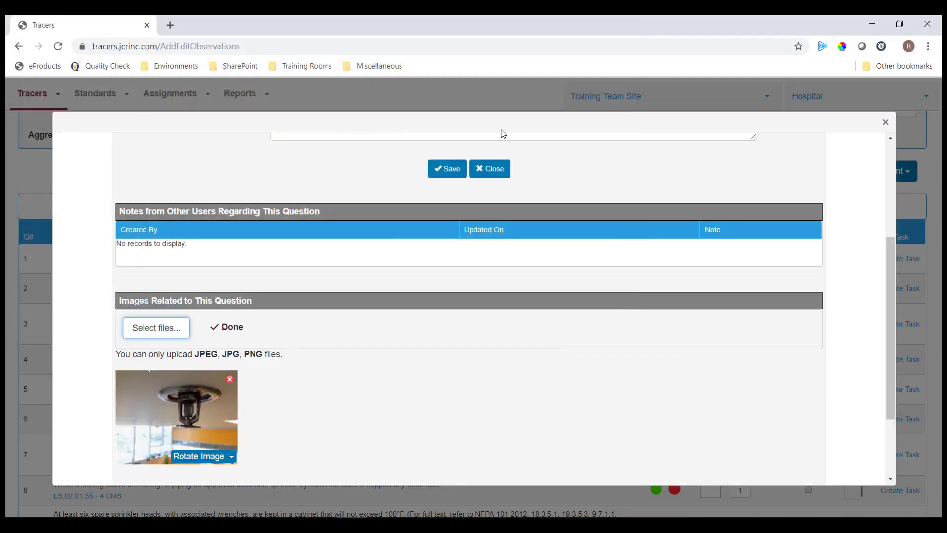
{"action": "left_click", "coordinate": [453, 168]}
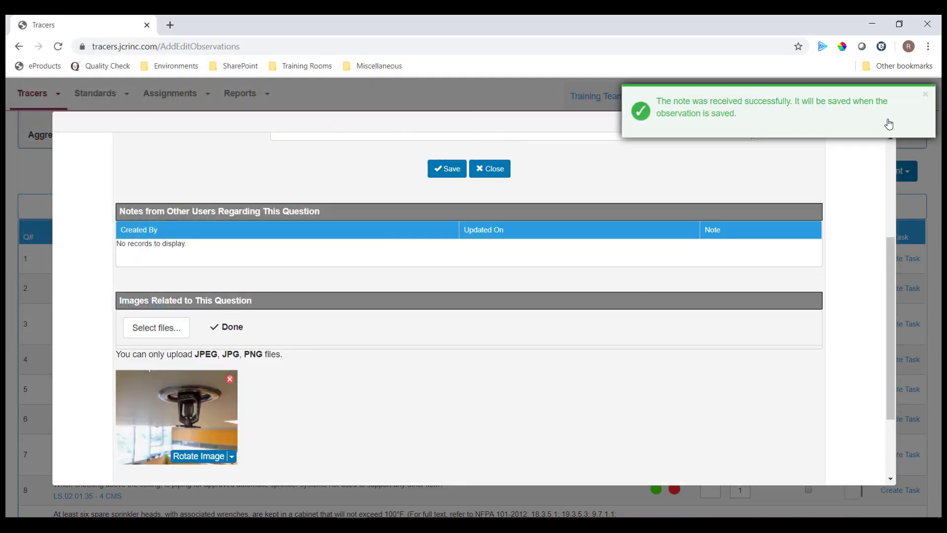
- Close question 1's notes and images window and start a new task for it
{"action": "left_click", "coordinate": [929, 103]}
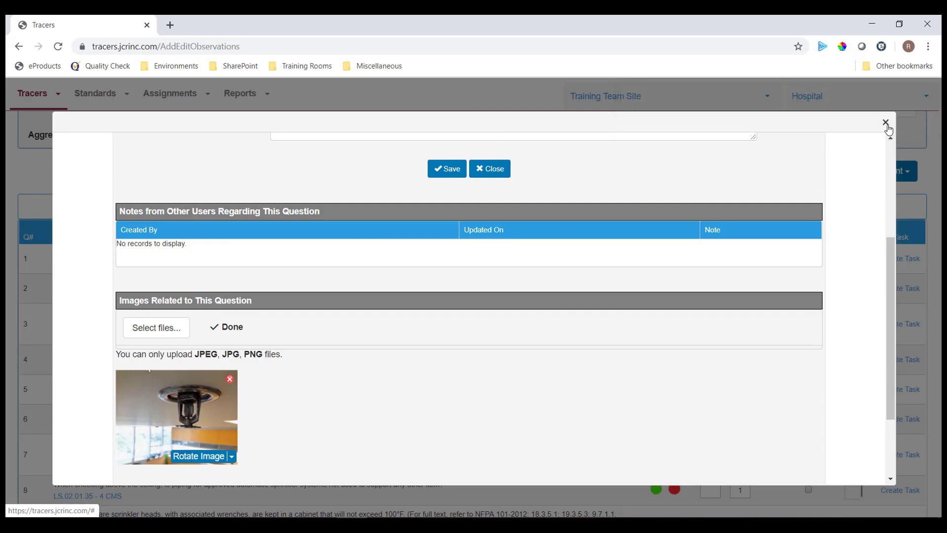
{"action": "left_click", "coordinate": [885, 125]}
{"action": "left_click", "coordinate": [881, 265]}
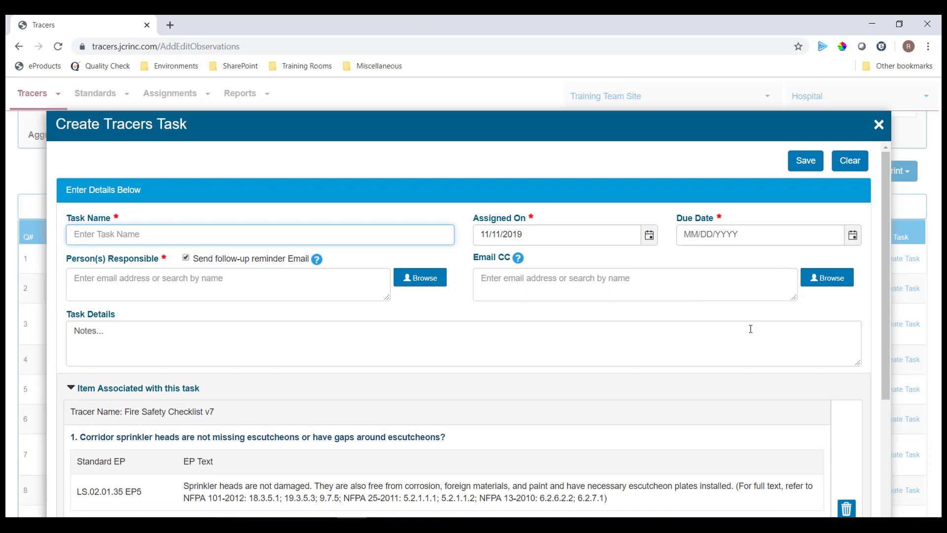
- Review question 1's task form, select the Task Details placeholder, and close it unsaved
{"action": "scroll", "coordinate": [750, 328], "scroll_direction": "down", "scroll_amount": 3}
{"action": "scroll", "coordinate": [750, 328], "scroll_direction": "down", "scroll_amount": 2}
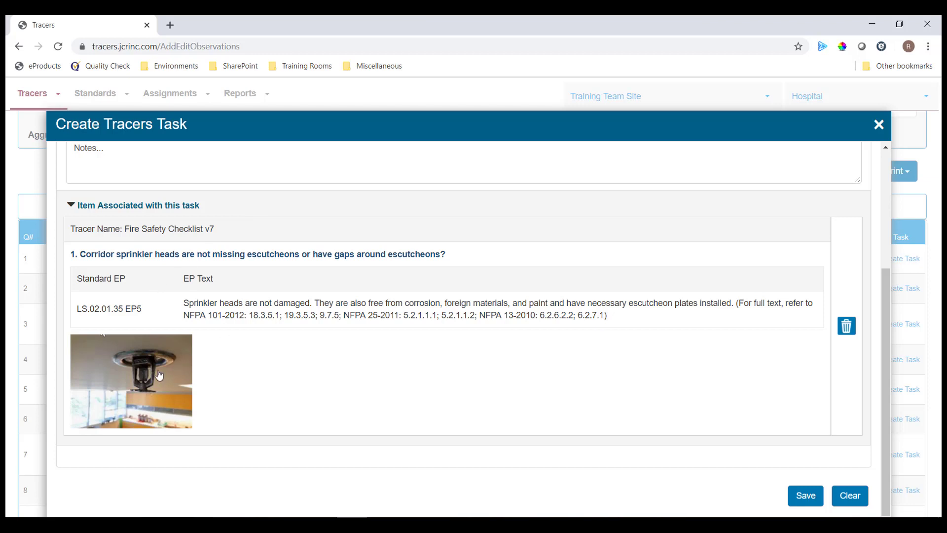
{"action": "scroll", "coordinate": [250, 367], "scroll_direction": "up", "scroll_amount": 3}
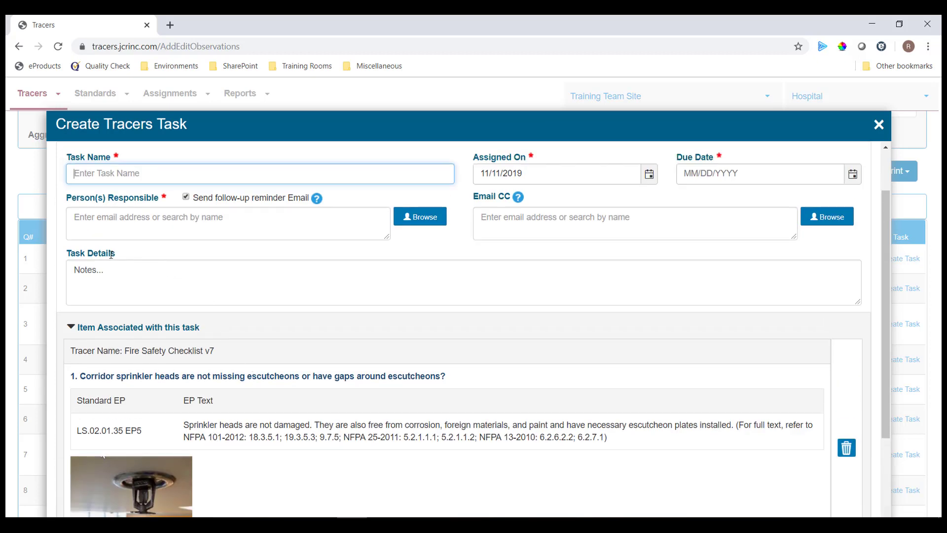
{"action": "left_click_drag", "start_coordinate": [116, 271], "coordinate": [72, 270]}
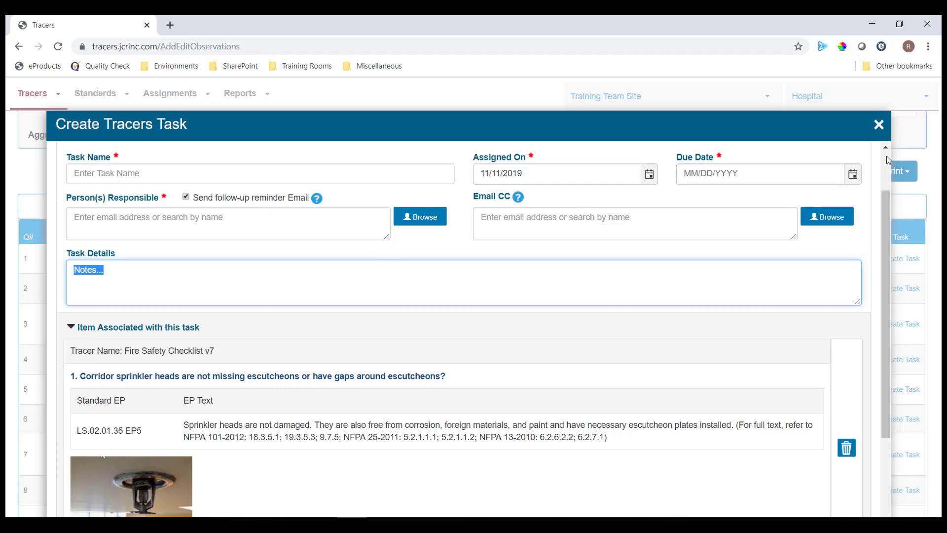
{"action": "scroll", "coordinate": [887, 159], "scroll_direction": "up", "scroll_amount": 2}
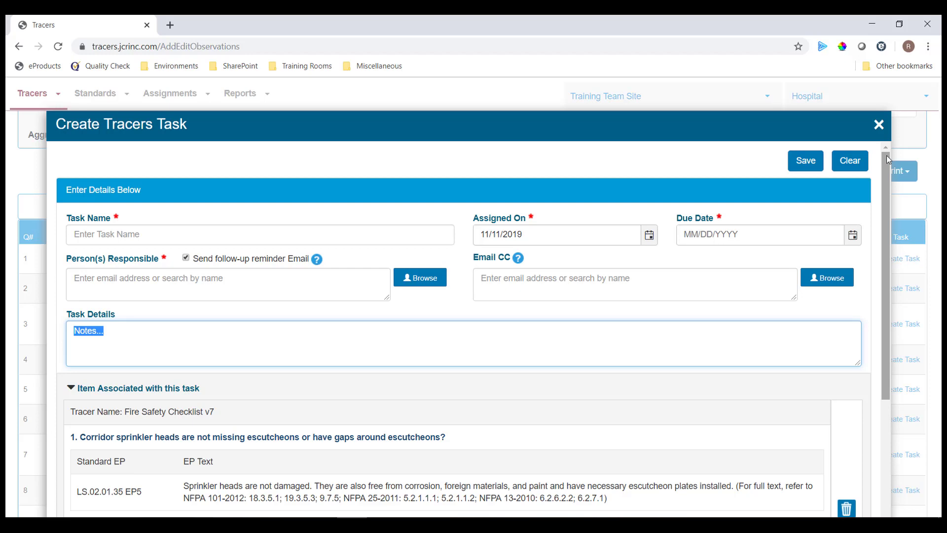
{"action": "left_click", "coordinate": [880, 129]}
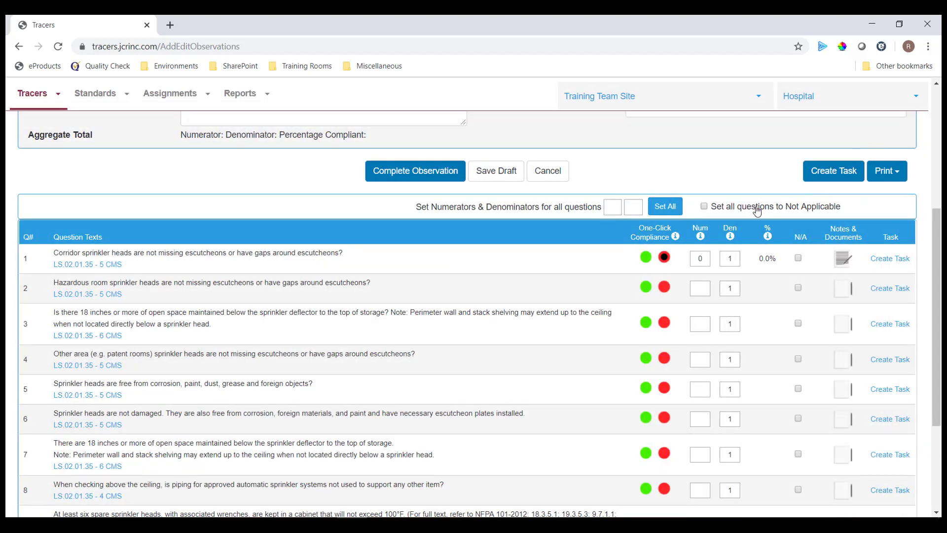
- Go to the Manage Tasks page from the Assignments menu
{"action": "left_click", "coordinate": [194, 104]}
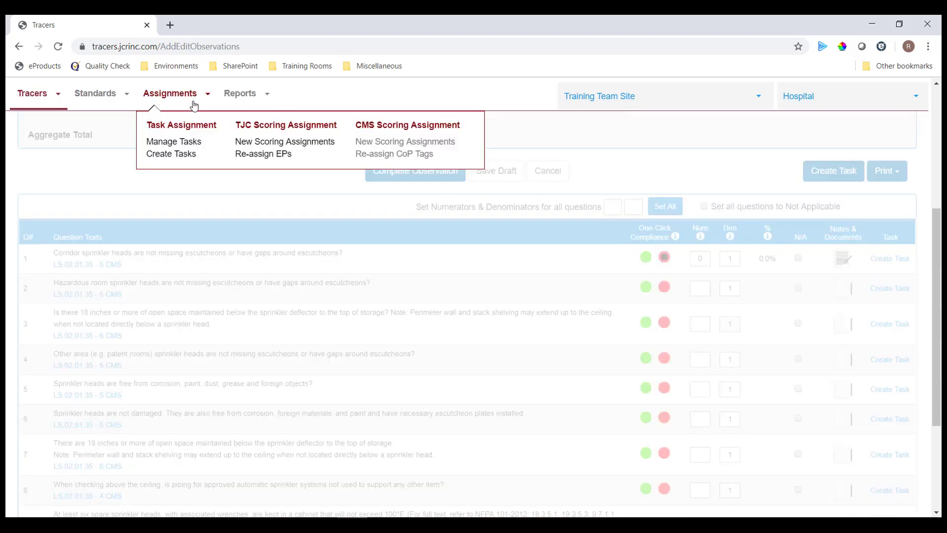
{"action": "left_click", "coordinate": [195, 145]}
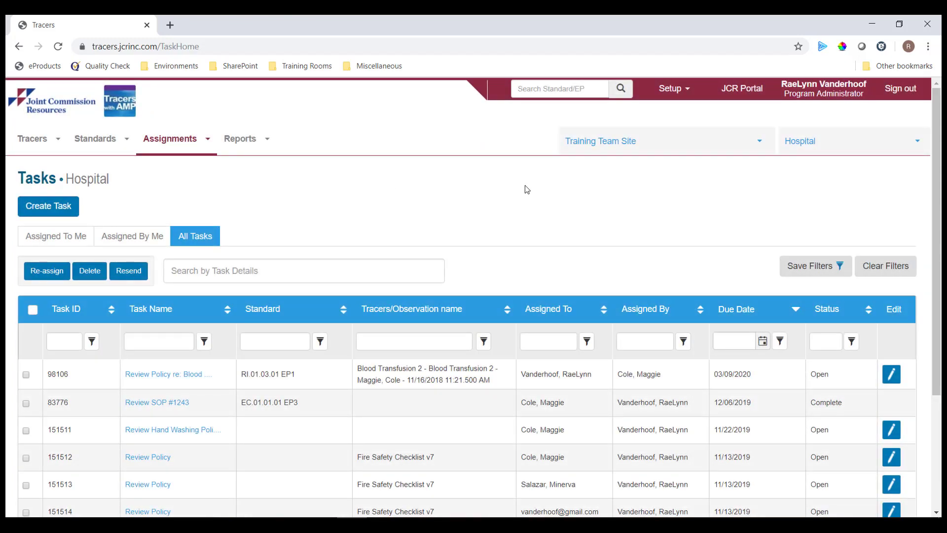
{"action": "left_click_drag", "start_coordinate": [938, 153], "coordinate": [939, 210]}
{"action": "scroll", "coordinate": [351, 182], "scroll_direction": "up", "scroll_amount": 1}
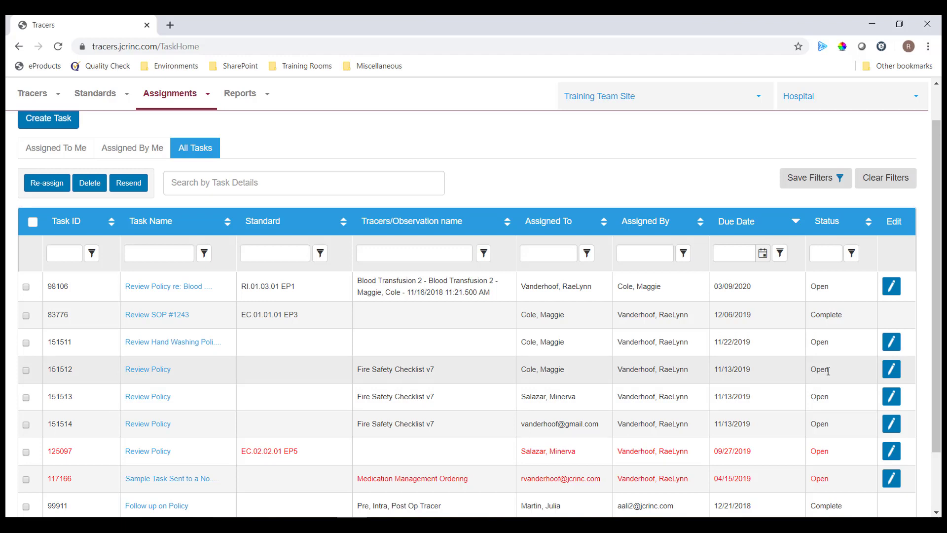
- Complete task 151512 with details 'Completion details....' and completed date 11/11/2019
{"action": "left_click", "coordinate": [893, 374]}
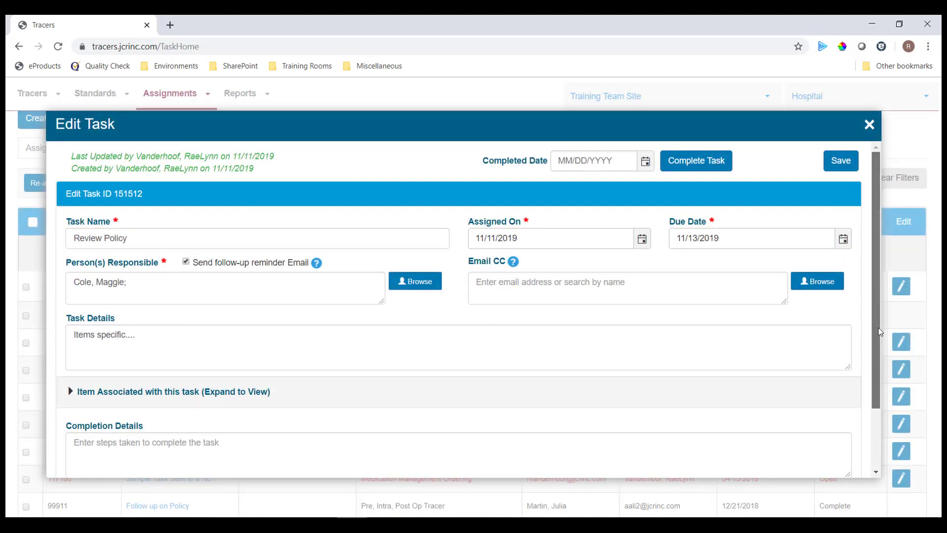
{"action": "left_click_drag", "start_coordinate": [876, 355], "coordinate": [907, 424]}
{"action": "left_click", "coordinate": [723, 372]}
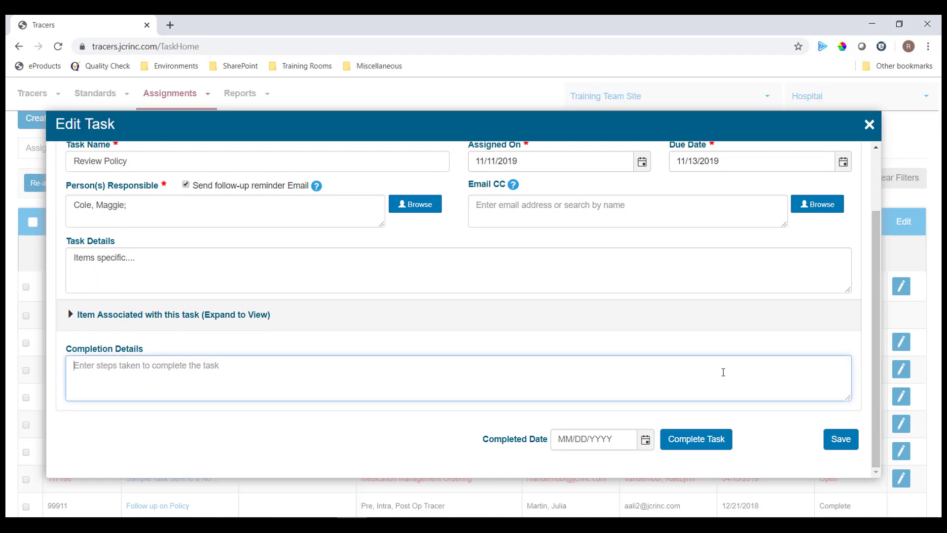
{"action": "type", "text": "Complet"}
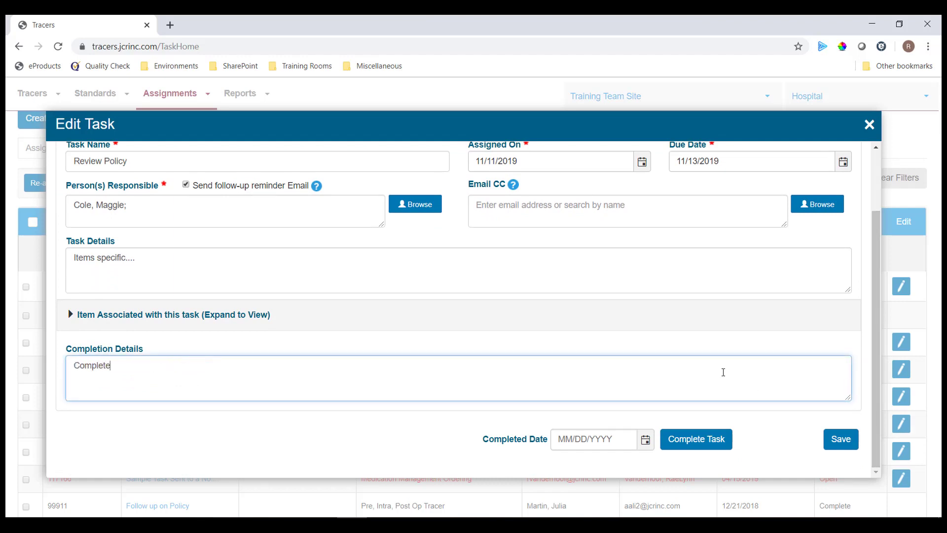
{"action": "type", "text": "ion details...."}
{"action": "left_click", "coordinate": [650, 443]}
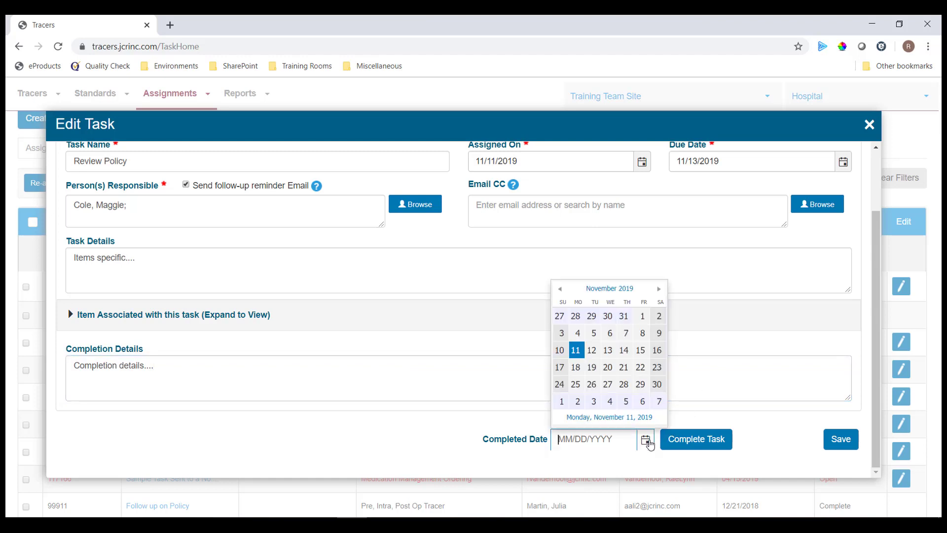
{"action": "left_click", "coordinate": [576, 350]}
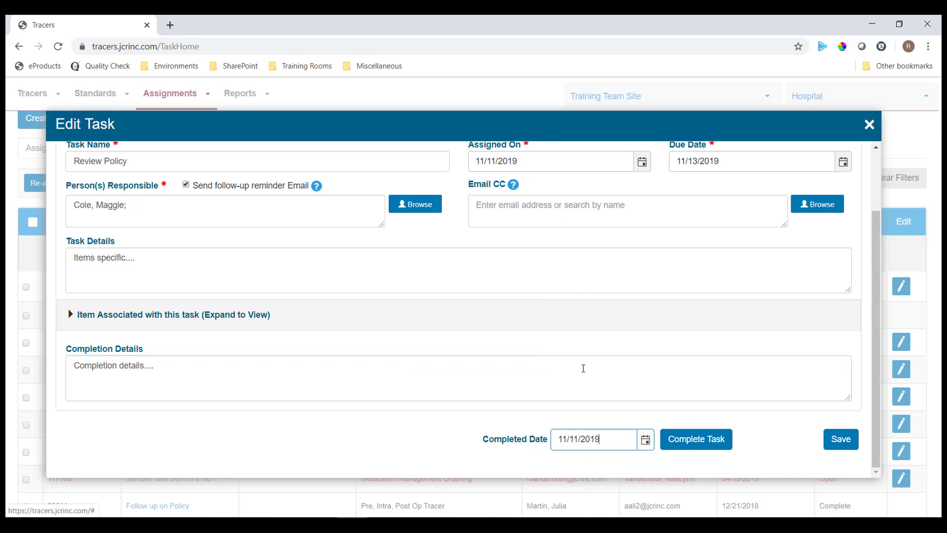
{"action": "left_click", "coordinate": [698, 447]}
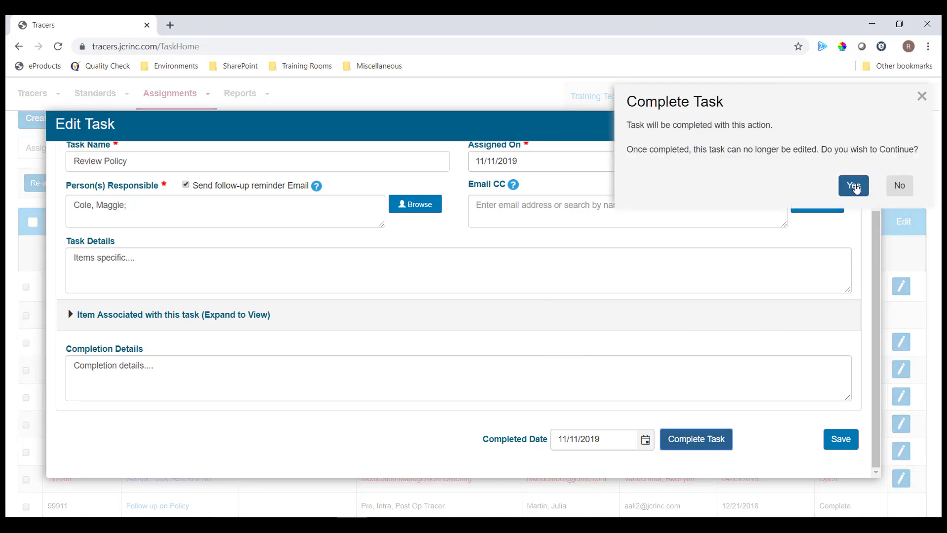
{"action": "left_click", "coordinate": [854, 186]}
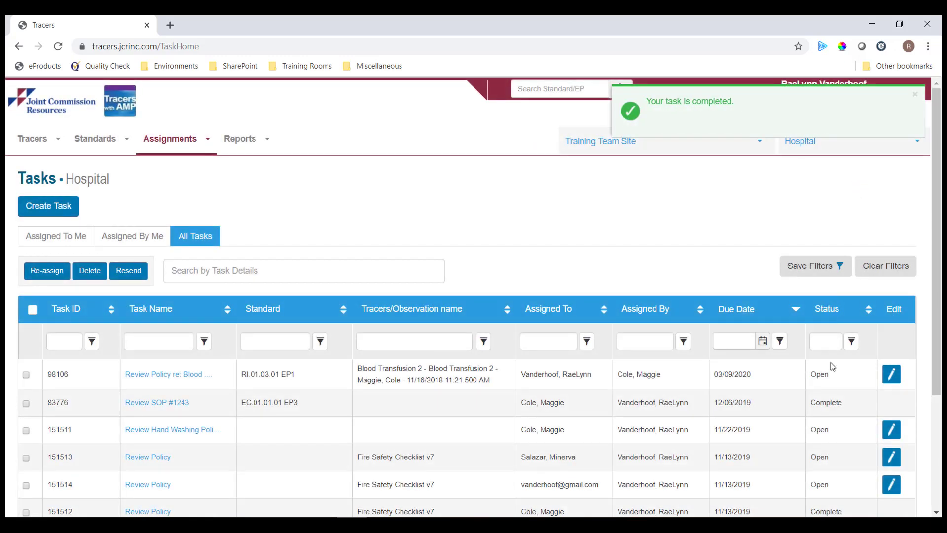
{"action": "scroll", "coordinate": [847, 410], "scroll_direction": "down", "scroll_amount": 3}
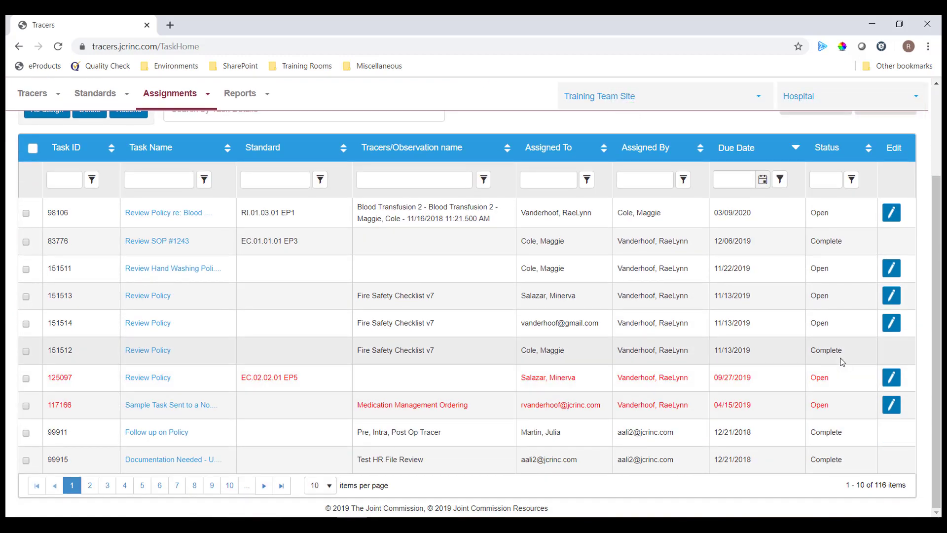
{"action": "scroll", "coordinate": [842, 362], "scroll_direction": "up", "scroll_amount": 1}
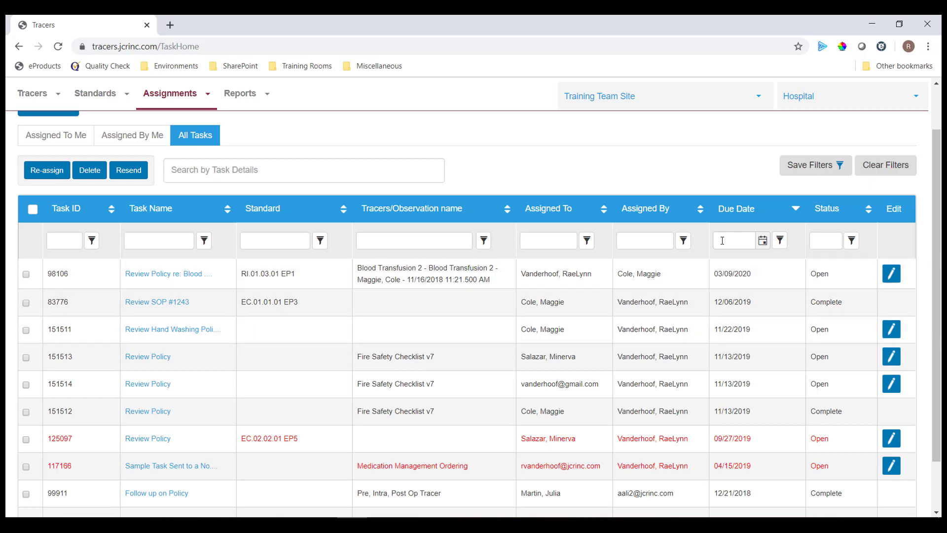
{"action": "left_click", "coordinate": [739, 209]}
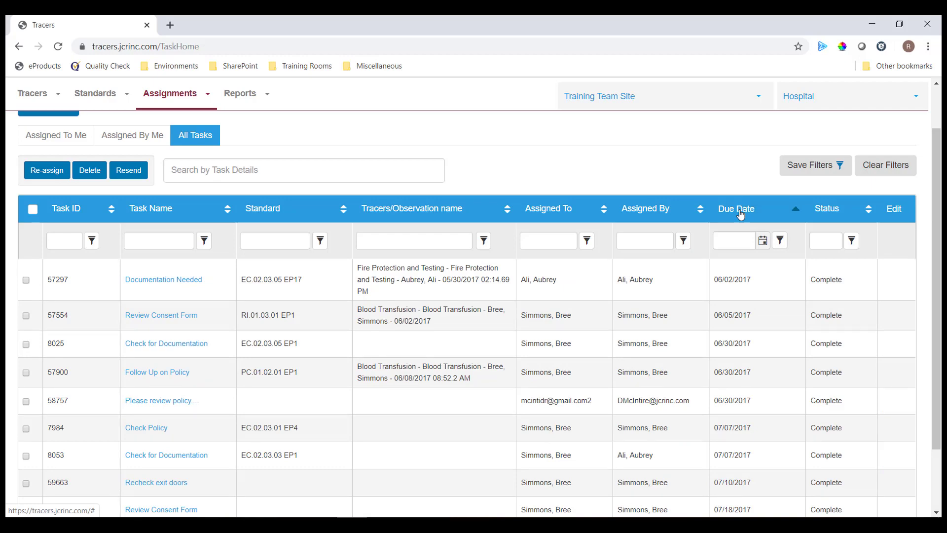
{"action": "left_click", "coordinate": [738, 208]}
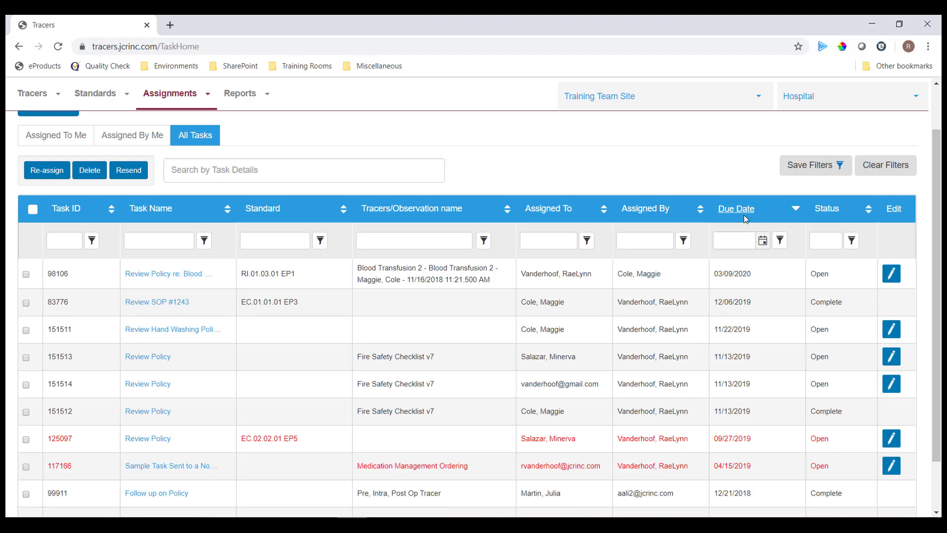
{"action": "left_click", "coordinate": [833, 241]}
- Filter the Status column by 'open' to list only the Open tasks
{"action": "type", "text": "open"}
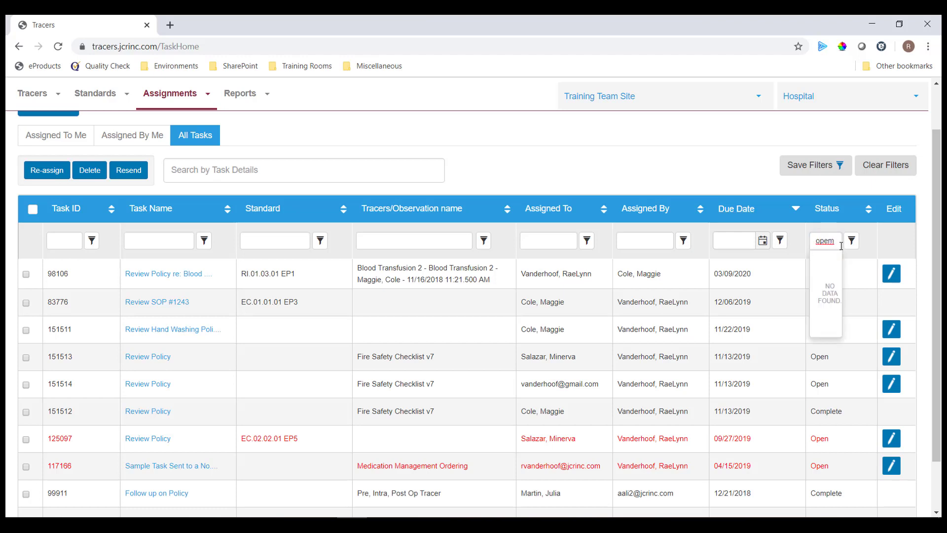
{"action": "key", "text": "BackSpace"}
{"action": "type", "text": "n"}
{"action": "key", "text": "Return"}
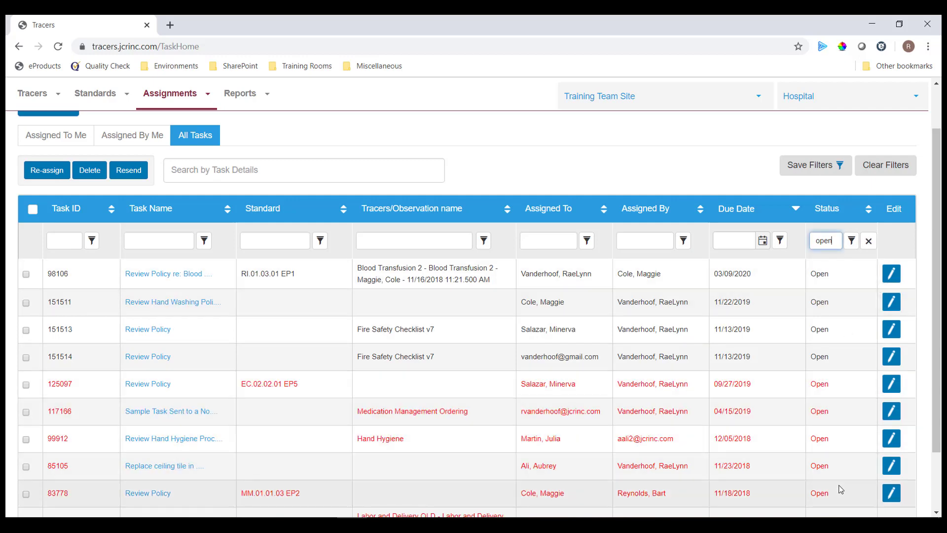
{"action": "scroll", "coordinate": [842, 488], "scroll_direction": "down", "scroll_amount": 2}
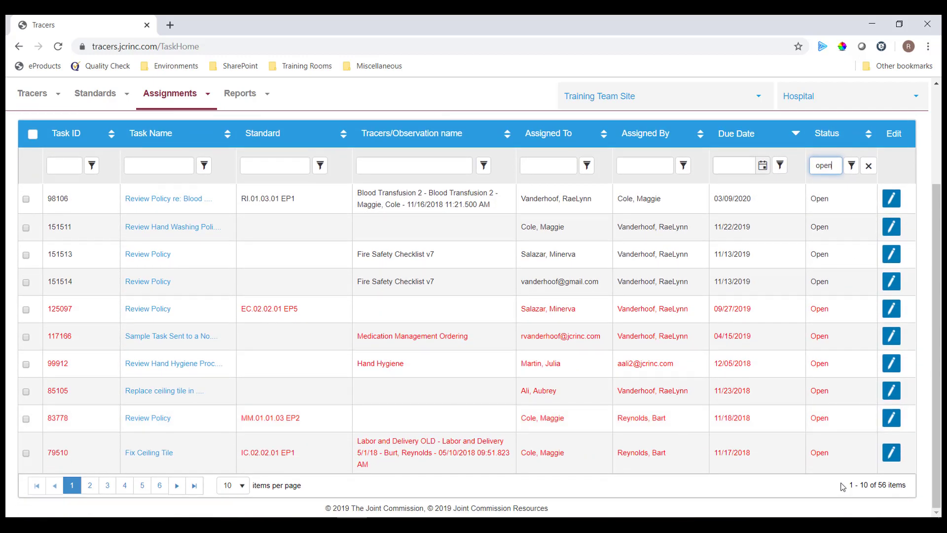
{"action": "scroll", "coordinate": [842, 487], "scroll_direction": "up", "scroll_amount": 5}
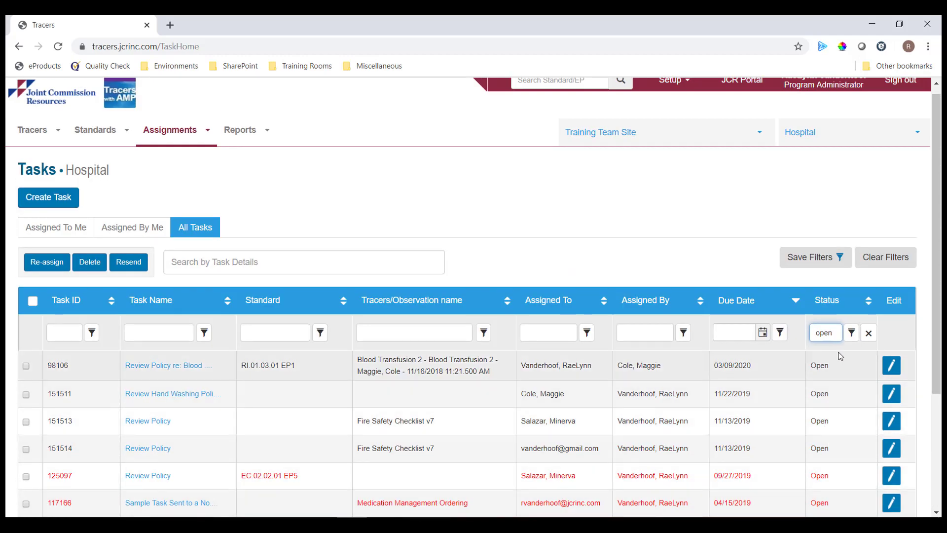
- Save the Open status filter, then clear all filters so Complete tasks reappear in All Tasks
{"action": "left_click", "coordinate": [816, 262]}
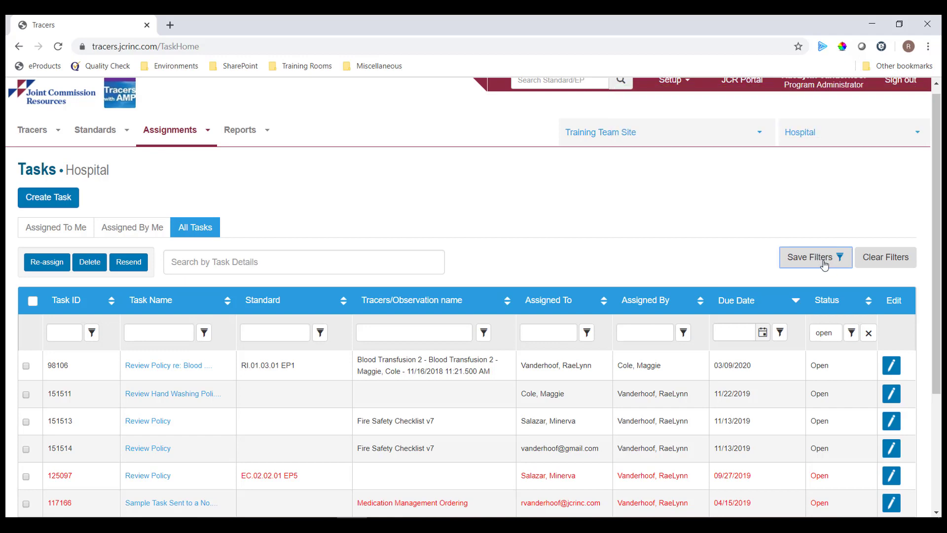
{"action": "left_click", "coordinate": [884, 262]}
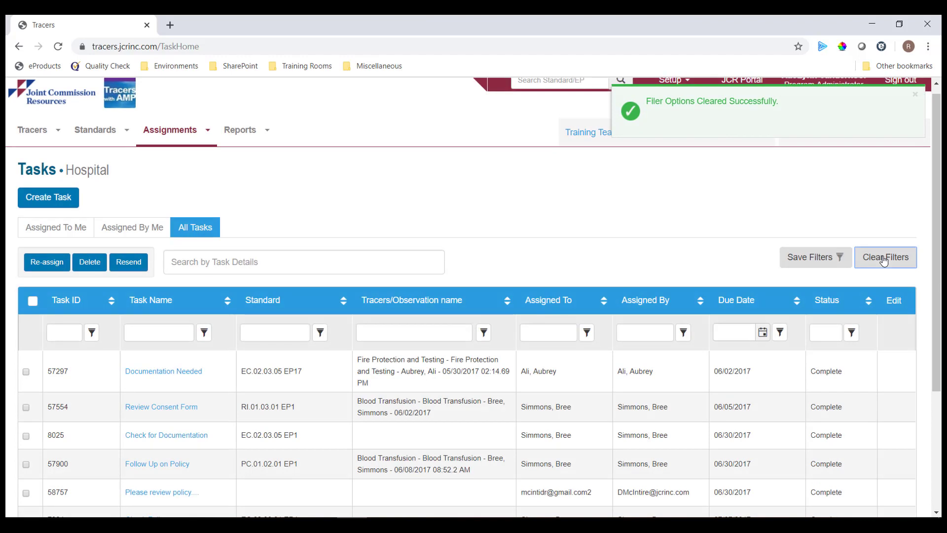